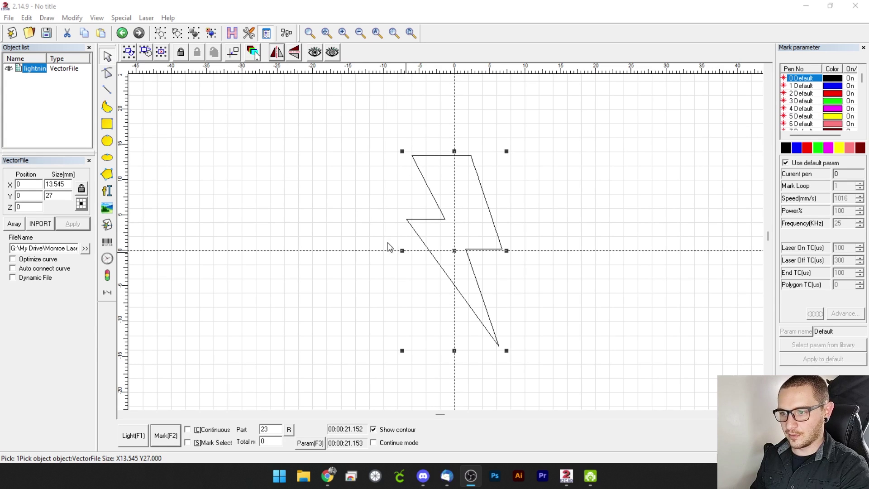
Bring up the Hatch dialog for the selected lightning-bolt outline
left_click(232, 32)
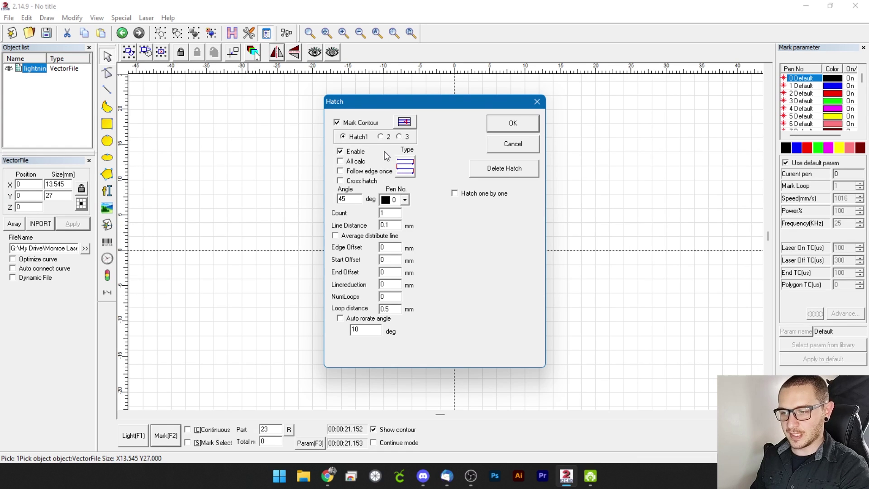
Set the bolt's hatch line distance to 0.05 mm with 45° and −45° passes, and confirm
left_click(406, 168)
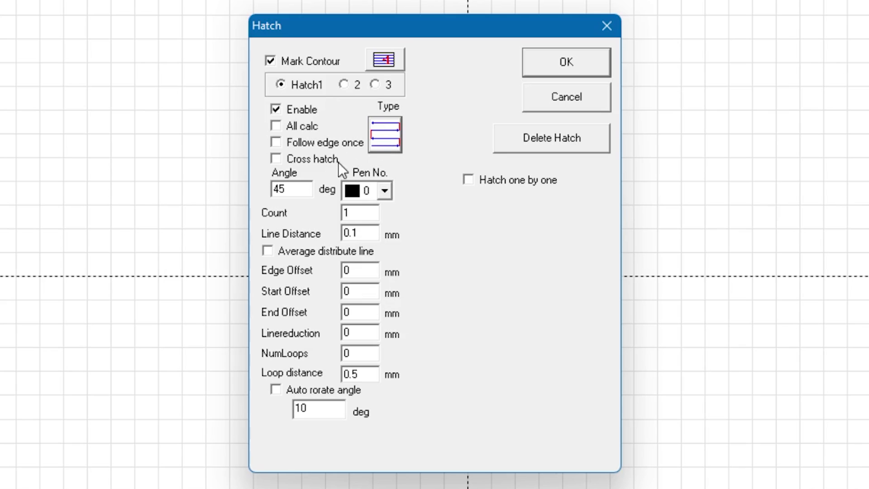
left_click(345, 85)
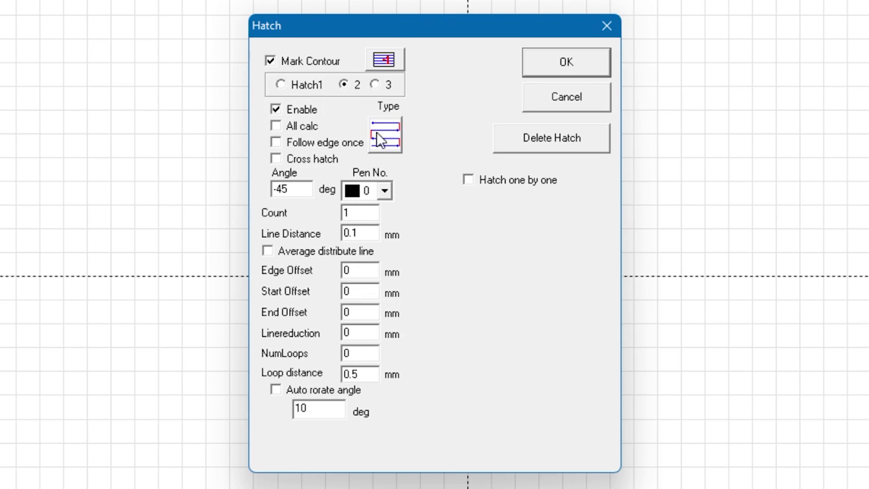
left_click(292, 89)
left_click(358, 233)
type("0.")
type("5")
left_click(347, 83)
double_click(358, 233)
type("0.1")
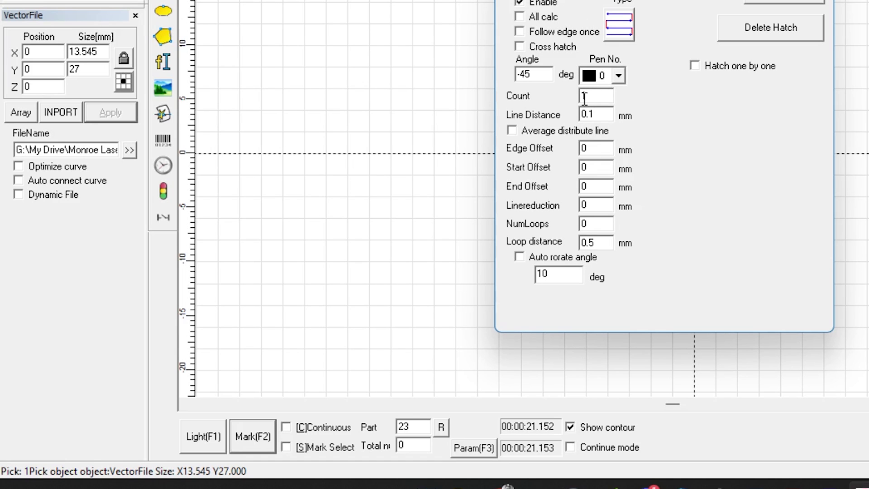
type("05")
key("Return")
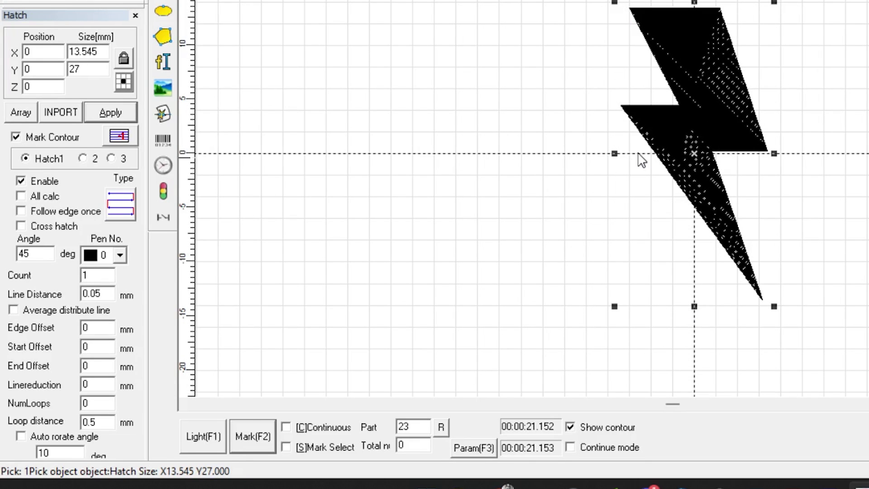
Apply the hatch fill to the bolt and uncheck 'Use default param' for pen 0
left_click_drag(110, 294, 62, 293)
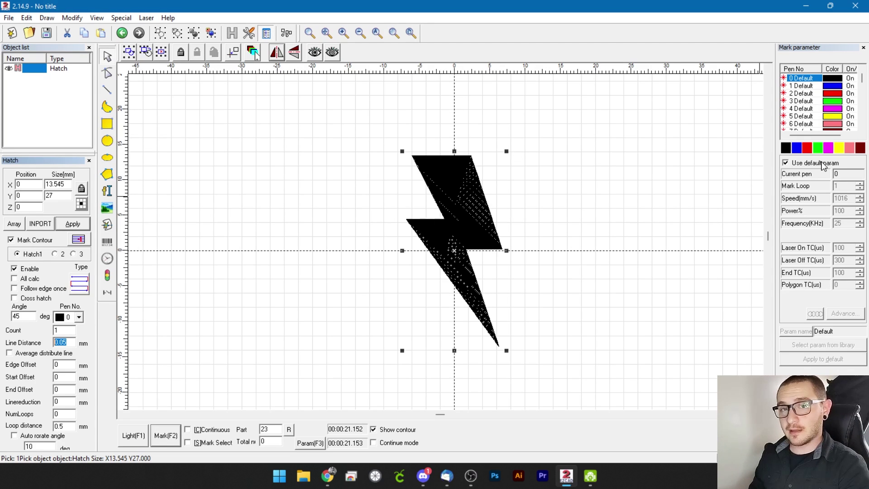
left_click(820, 163)
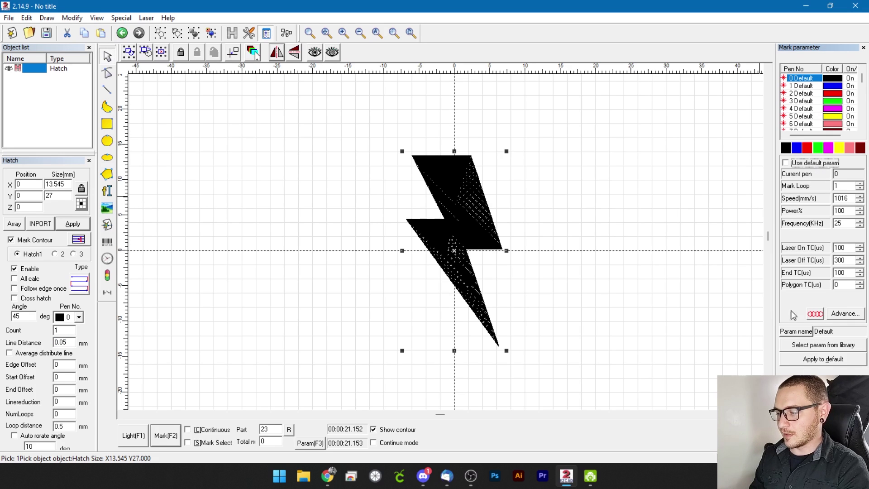
Load the F PMAG Tan preset from the library and check speed 7500, power 20%, frequency 50 kHz
left_click(815, 346)
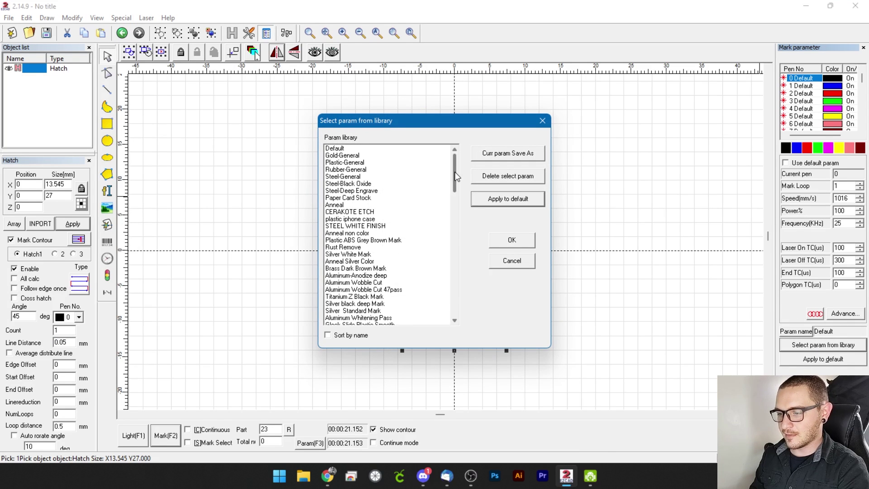
left_click_drag(456, 176, 453, 303)
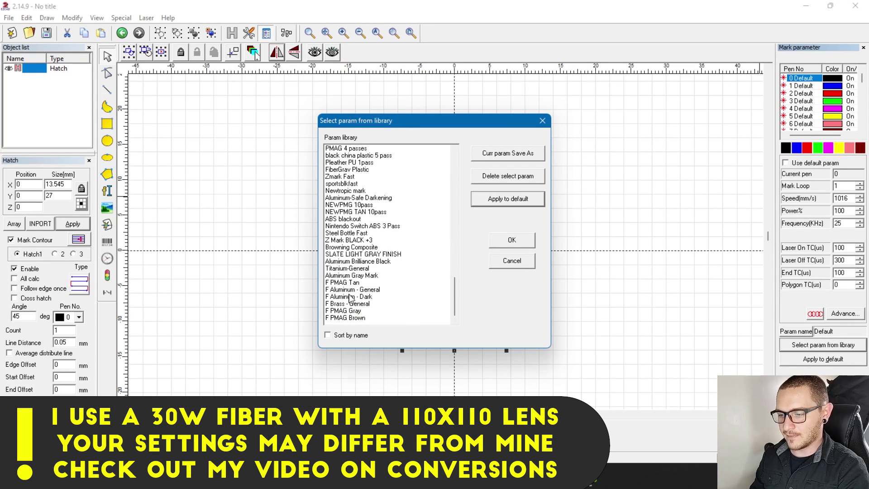
left_click(348, 282)
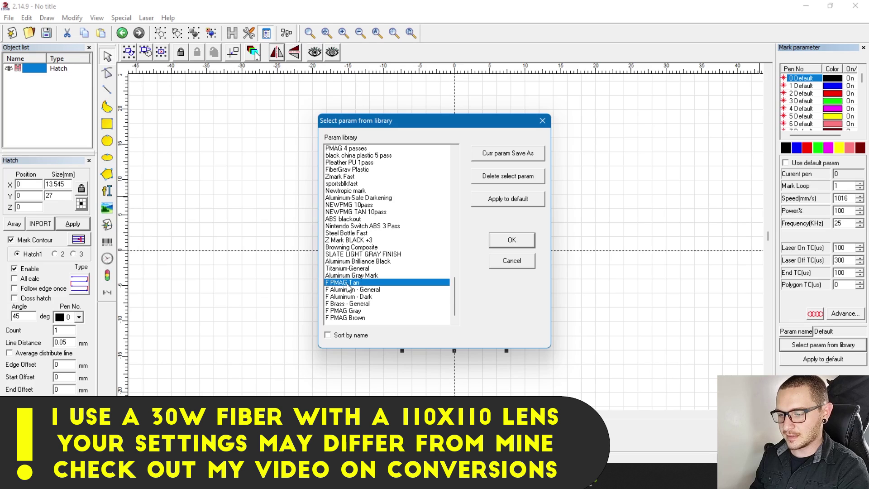
left_click(505, 241)
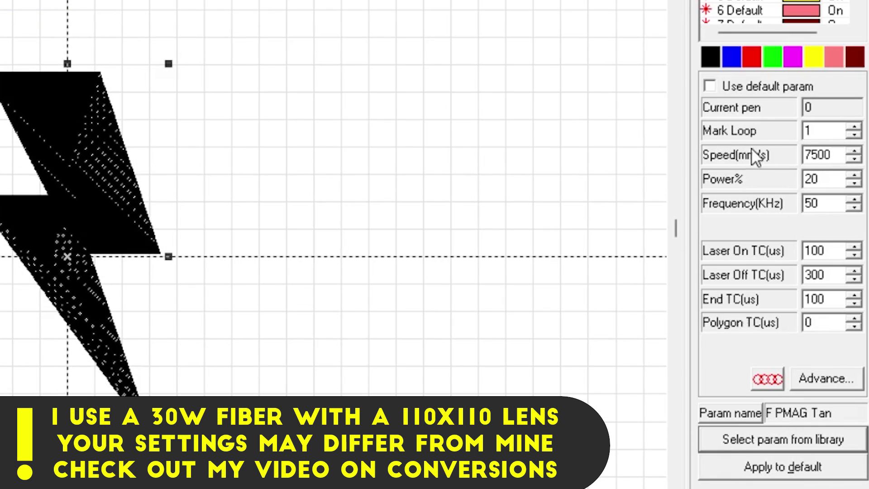
double_click(837, 153)
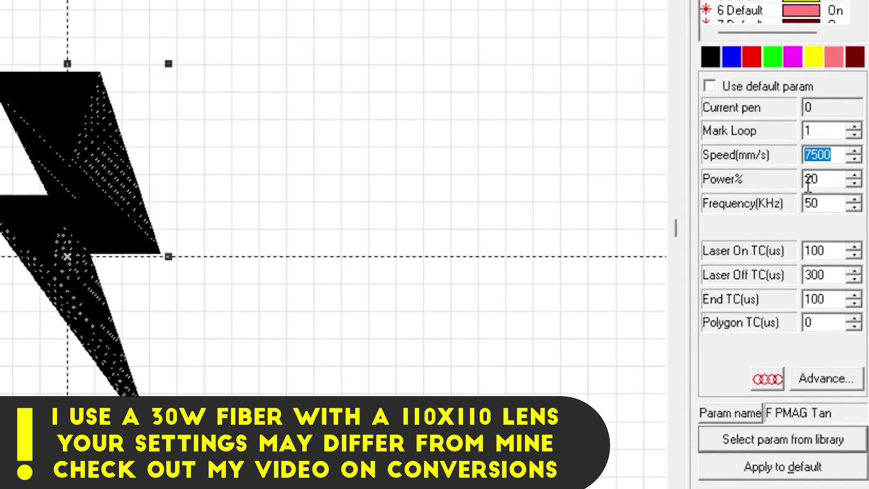
double_click(822, 178)
double_click(822, 203)
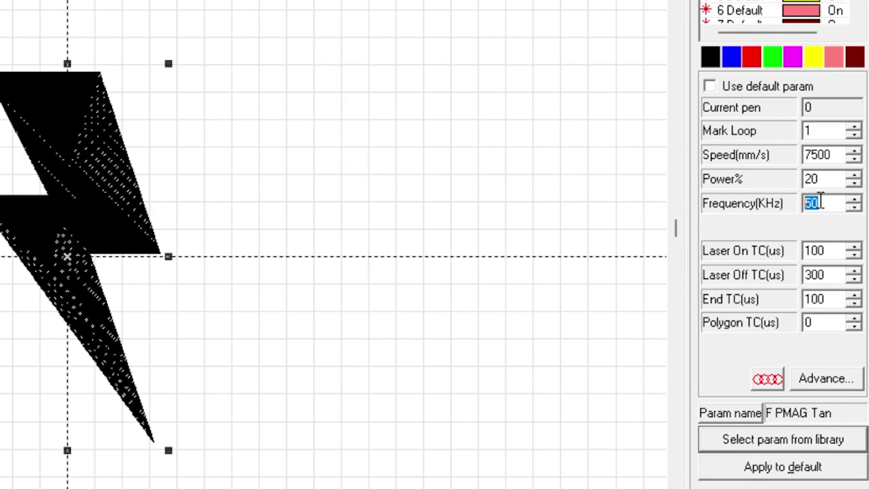
left_click(793, 225)
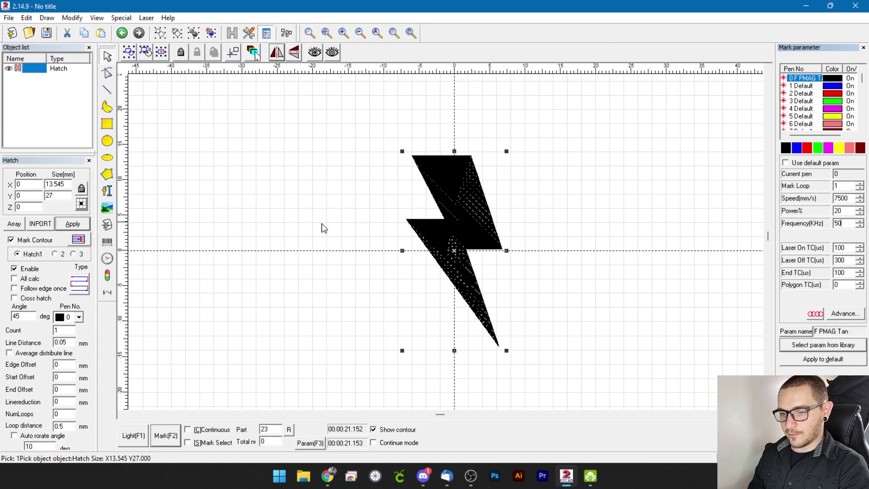
Set Line Distance to 0.1 mm on Hatch1 and hatch 2, applying each change
left_click(67, 343)
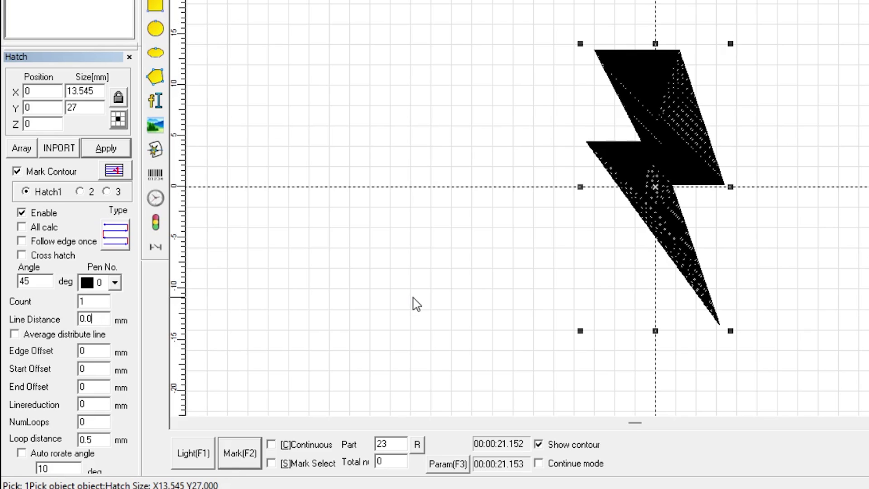
type("1")
left_click(81, 191)
left_click(105, 319)
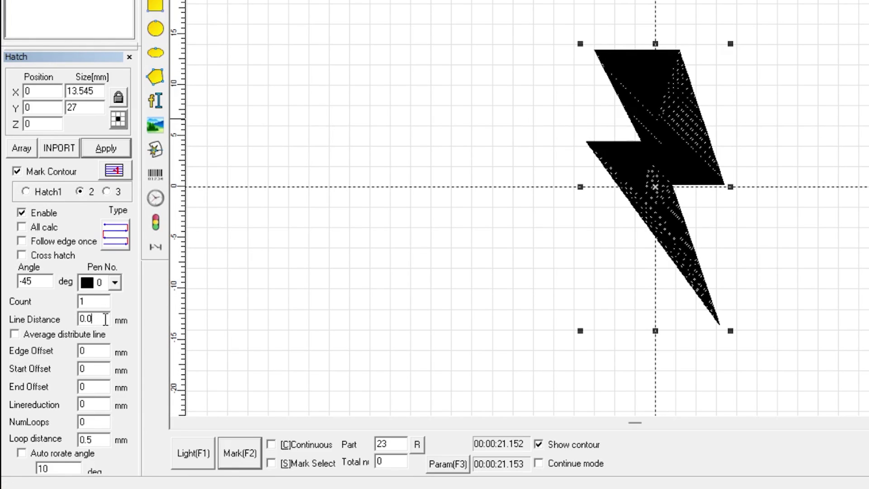
type("1")
left_click(96, 148)
left_click(48, 192)
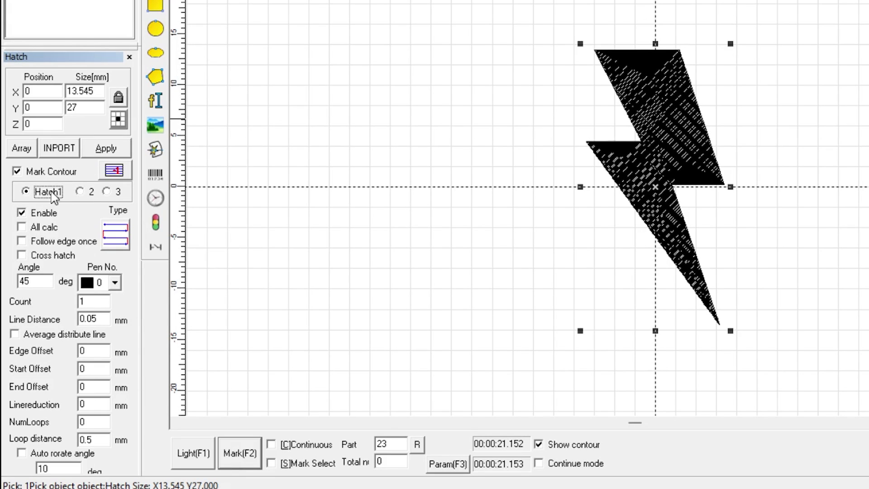
left_click(102, 318)
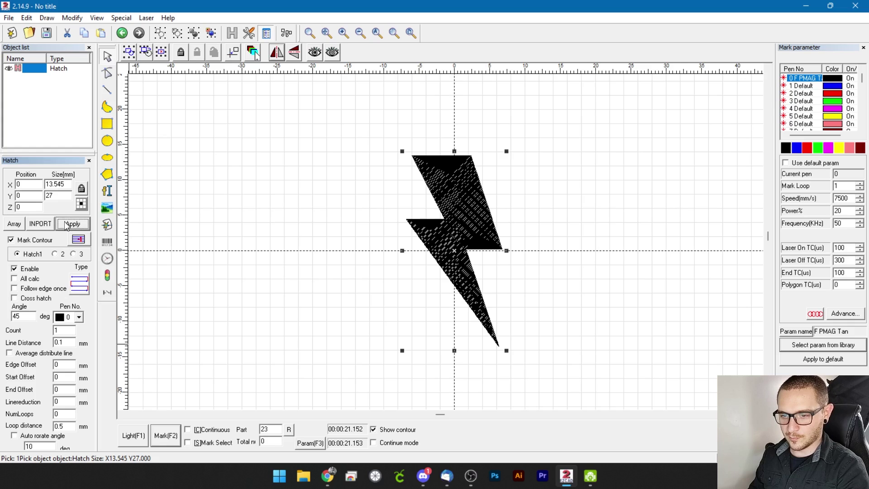
left_click(97, 156)
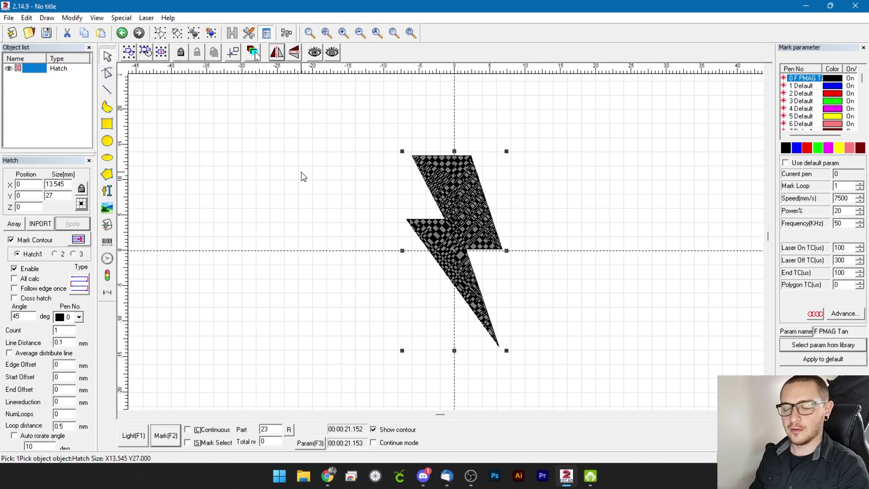
Load F PMAG Brown from the parameter library and check speed 2000, power 50%, frequency 50 kHz
left_click(819, 345)
scroll(369, 202, "down", 2)
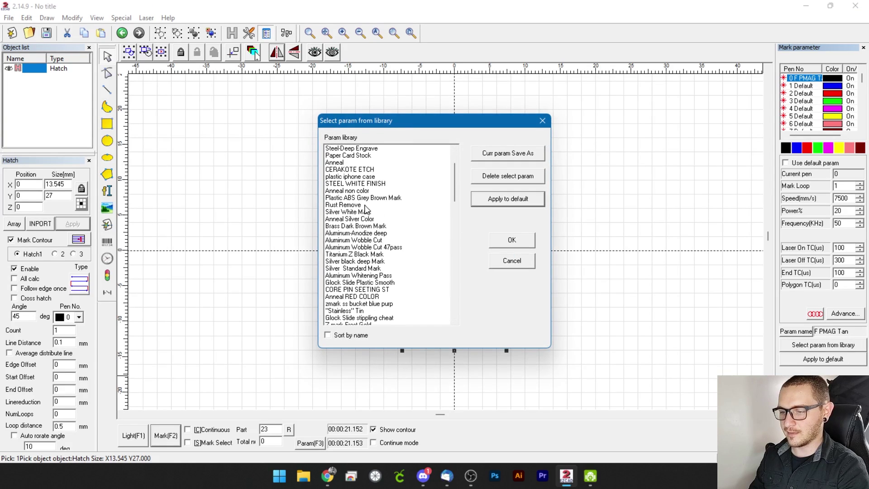
left_click_drag(453, 176, 447, 314)
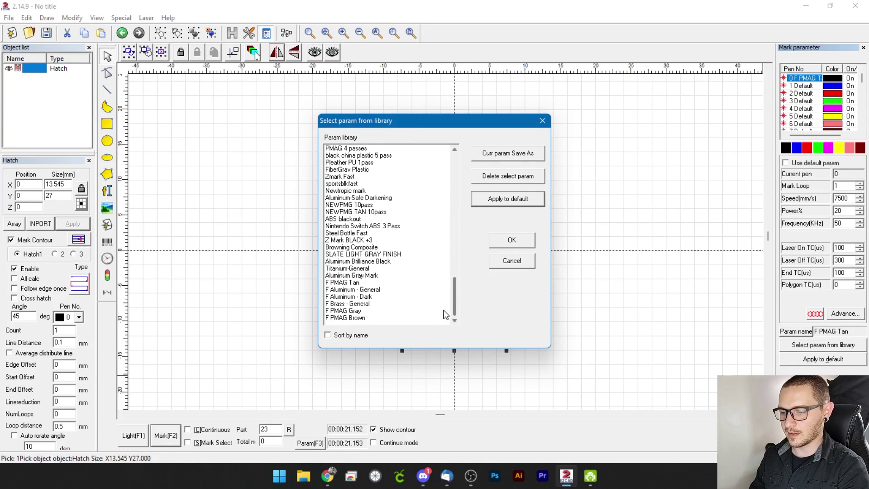
left_click(341, 318)
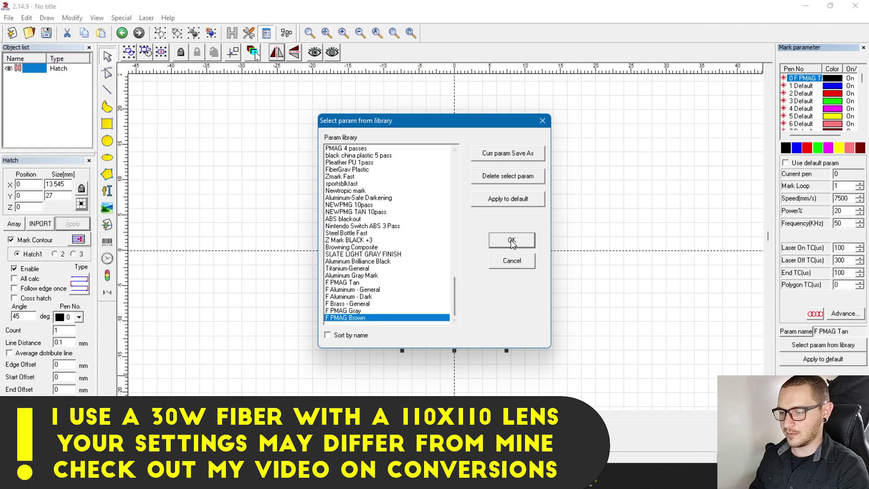
left_click(512, 242)
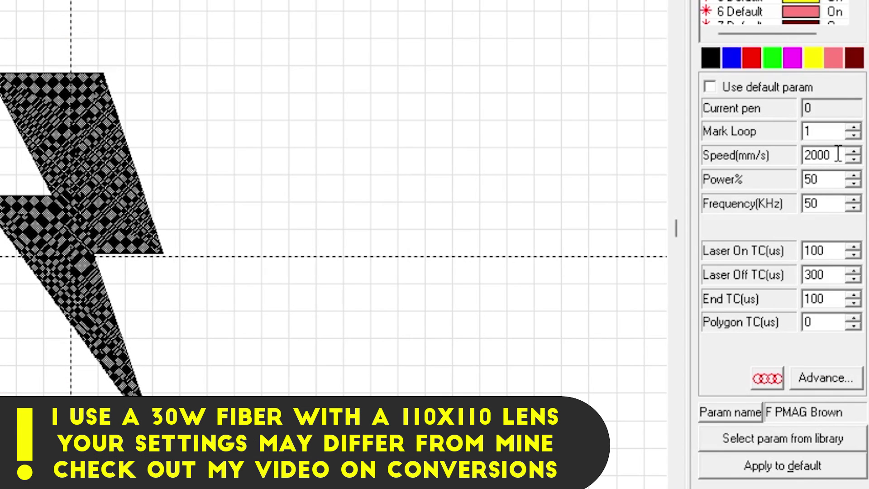
left_click_drag(838, 154, 693, 151)
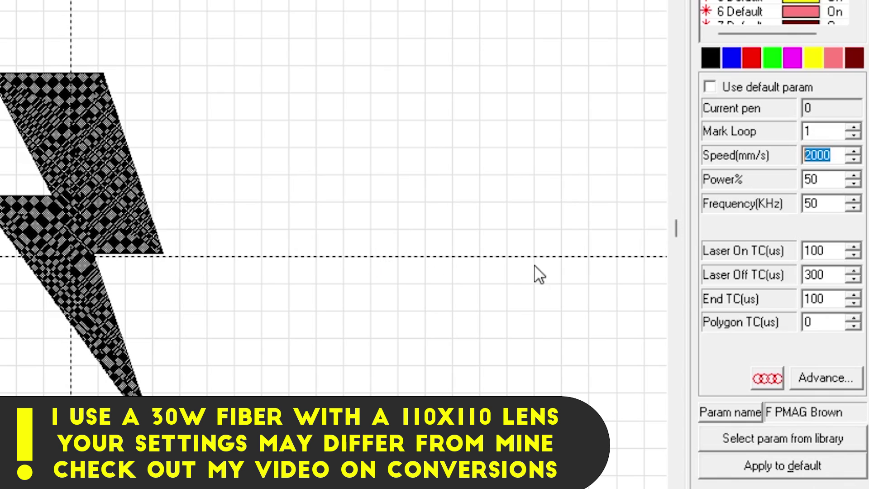
left_click_drag(825, 180, 660, 198)
left_click_drag(824, 202, 697, 204)
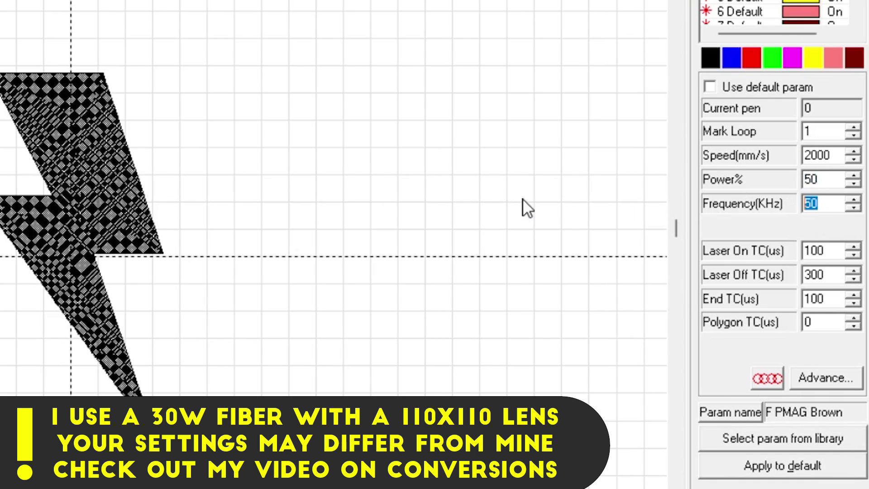
left_click(426, 232)
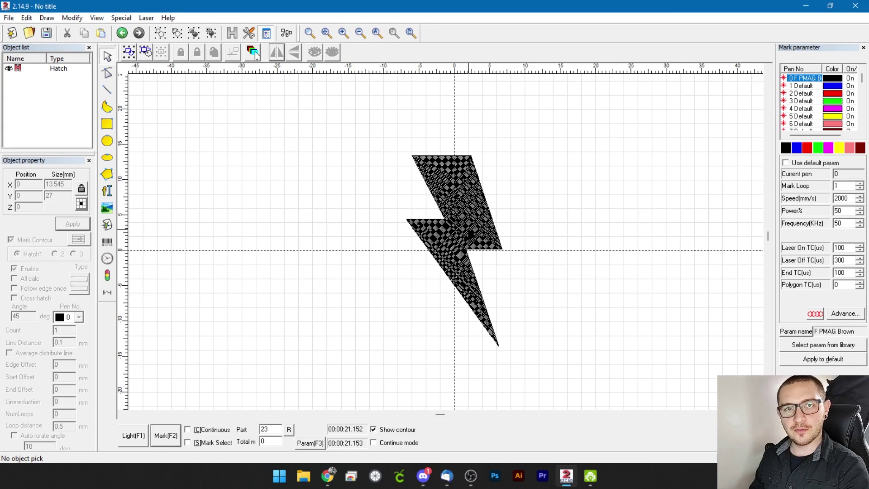
Select the bolt's hatch and apply a 0.08 mm line distance to Hatch1
left_click(463, 216)
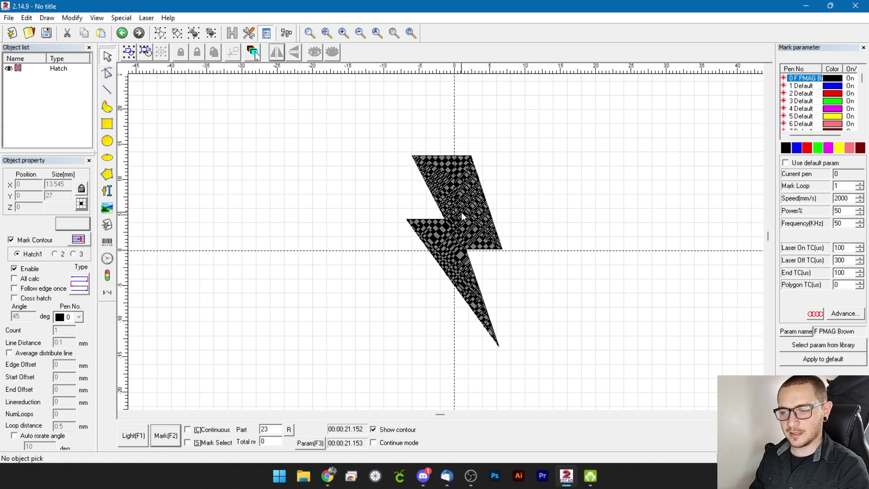
left_click(463, 217)
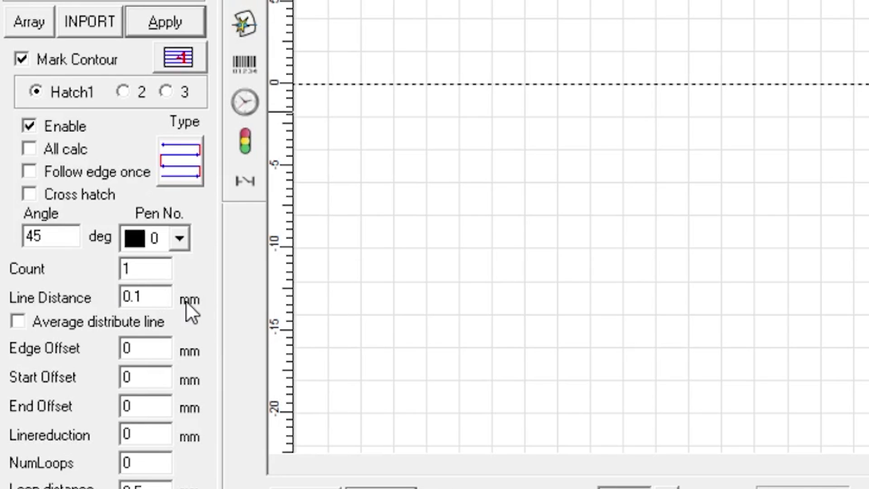
key("BackSpace")
type("08")
left_click(157, 32)
Apply the same 0.08 mm line distance to hatch 2, then return to Hatch1
left_click(123, 91)
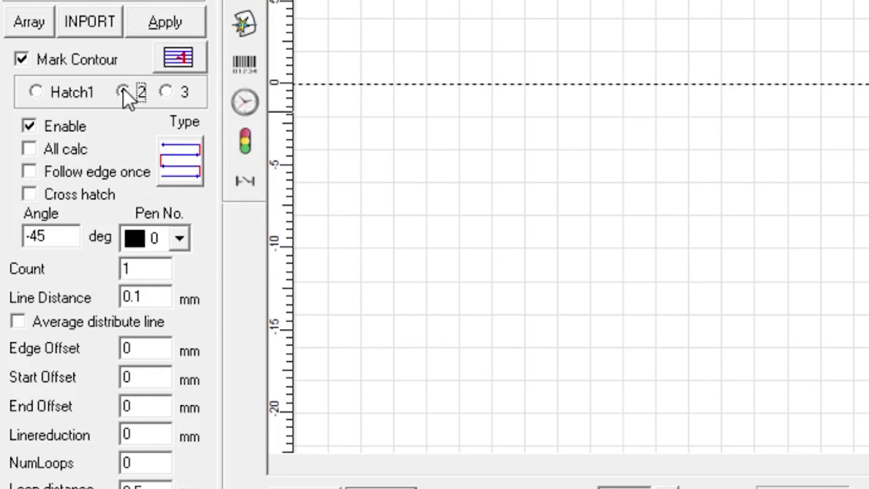
left_click(144, 297)
key("BackSpace")
type("08")
left_click(154, 24)
left_click(73, 92)
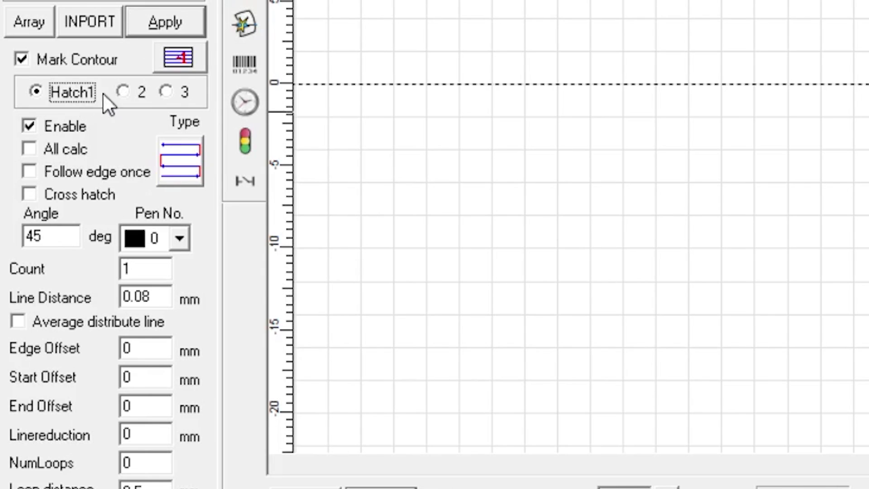
left_click(129, 90)
left_click(86, 96)
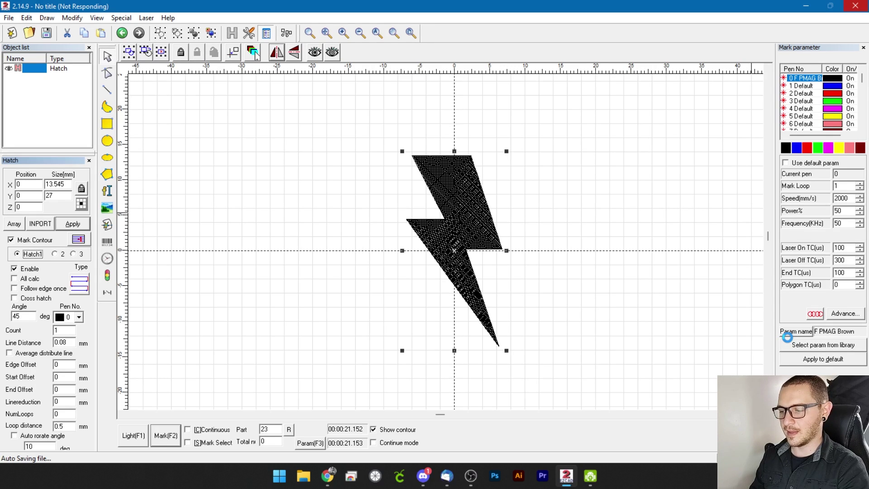
left_click(789, 339)
Load the F PMAG Gray preset and check speed 6000, power 15%, frequency 50 kHz
left_click(342, 310)
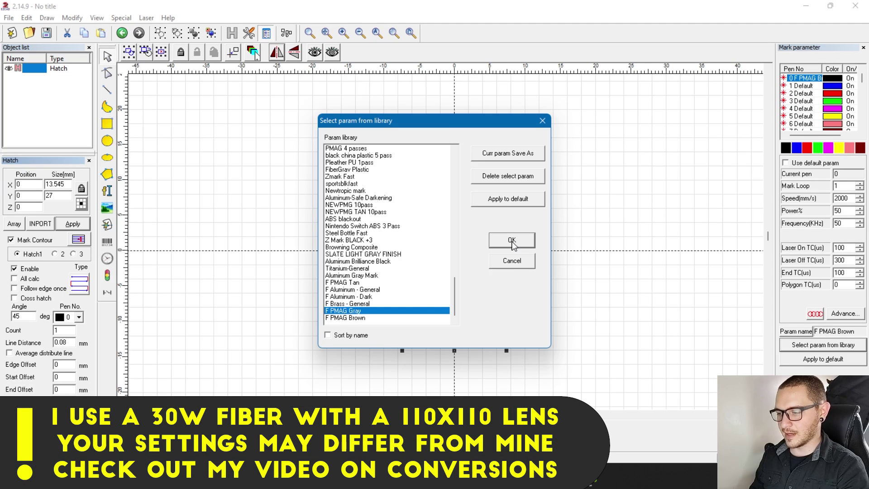
left_click(512, 241)
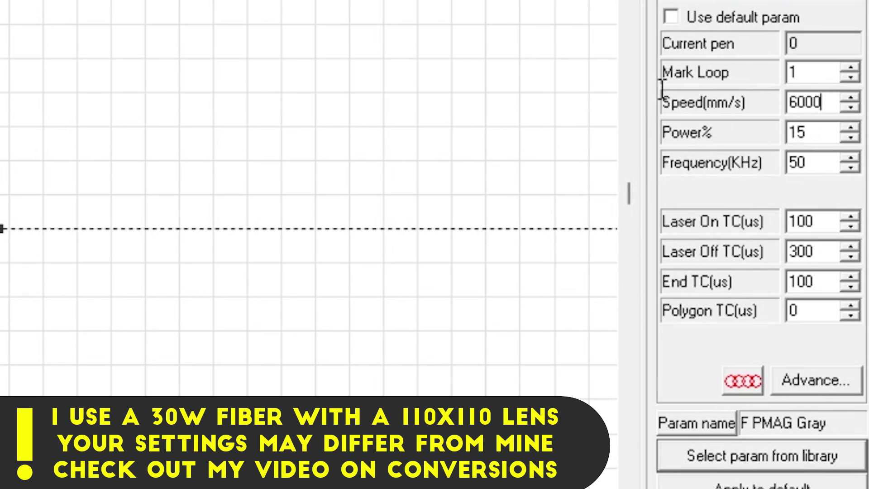
key("shift+Home")
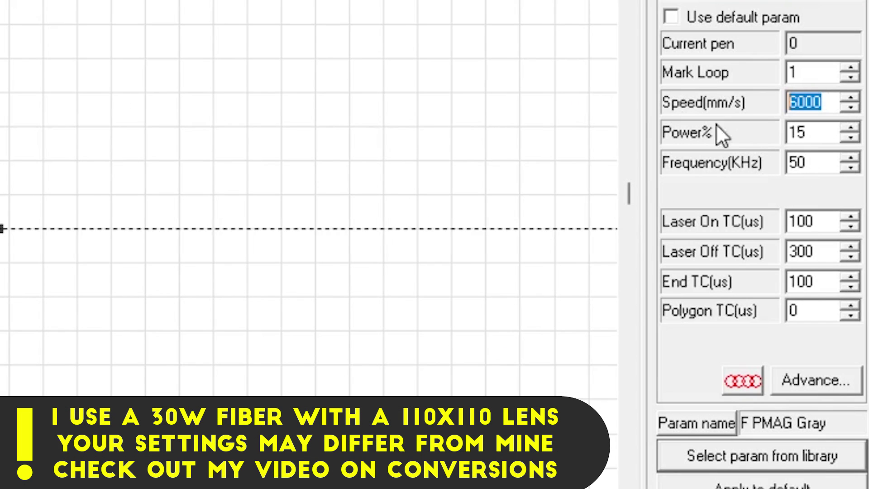
left_click(807, 132)
key("shift+Home")
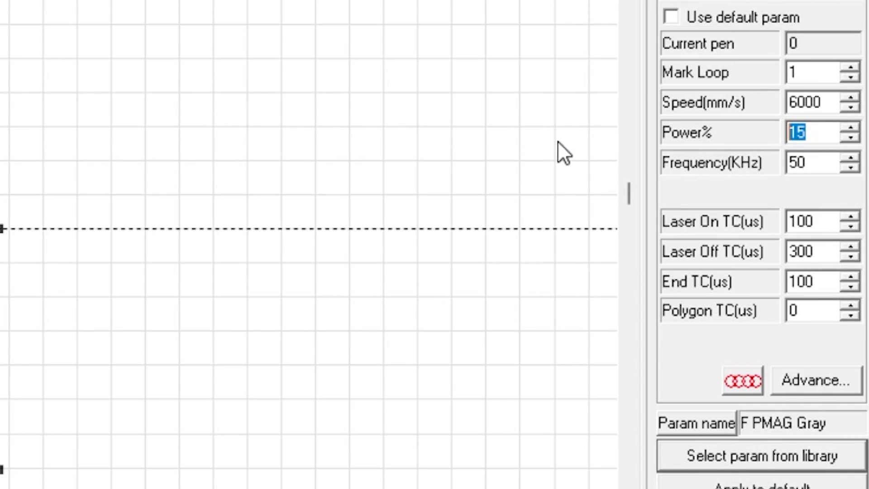
left_click(813, 167)
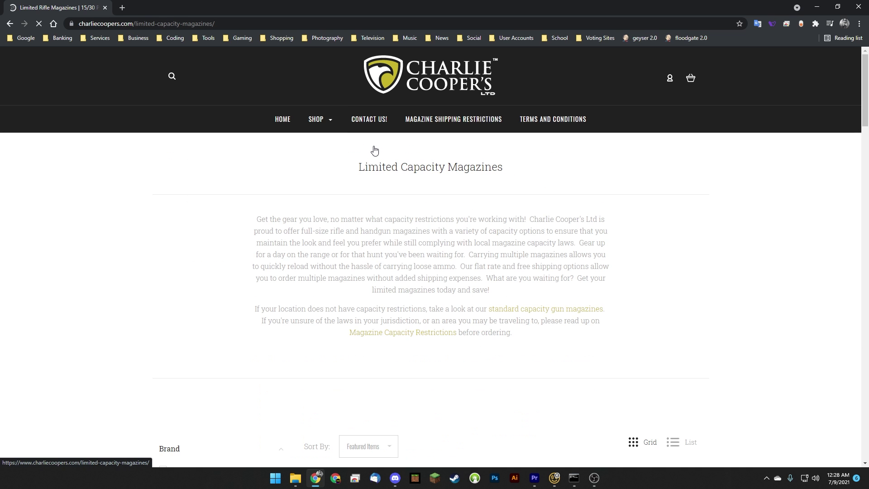
Scroll the Limited Capacity Magazines page down to the Magpul 15/30 PMAG M2 MOE listing
scroll(378, 151, "down", 6)
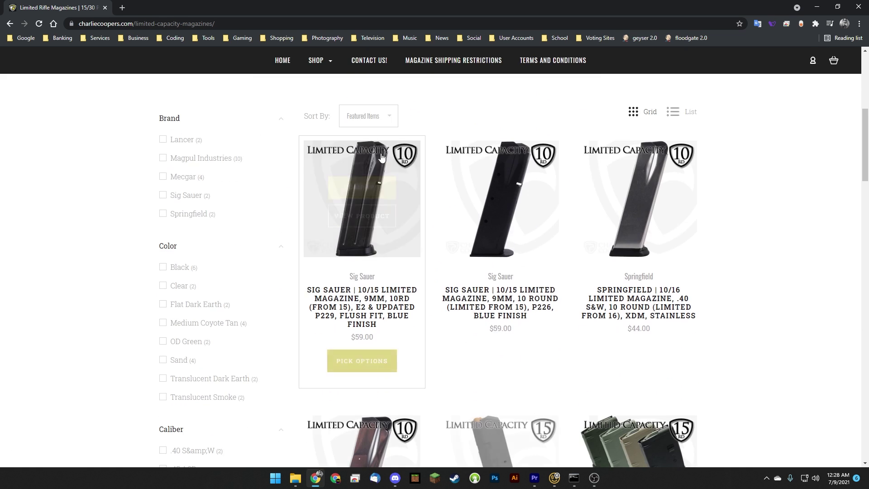
scroll(317, 177, "down", 4)
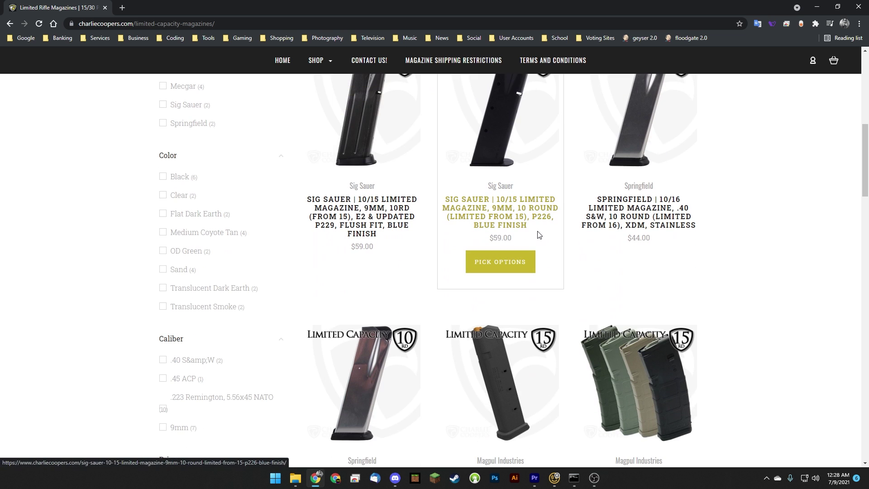
scroll(567, 251, "down", 3)
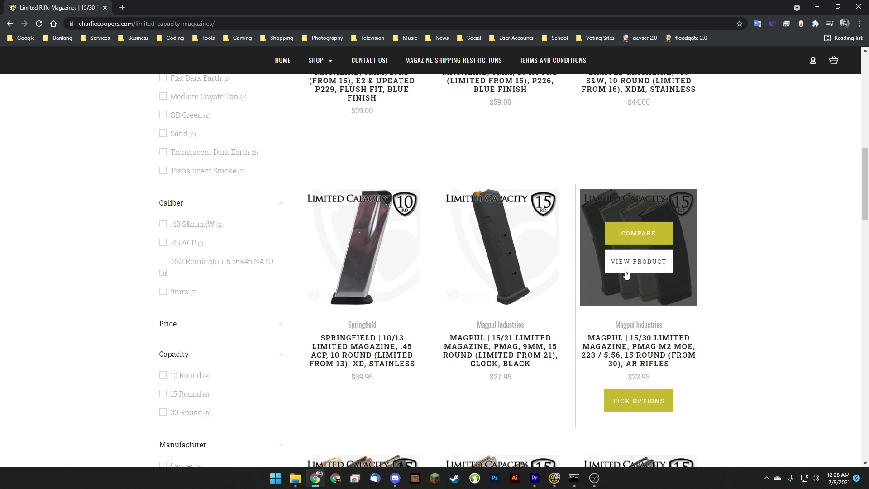